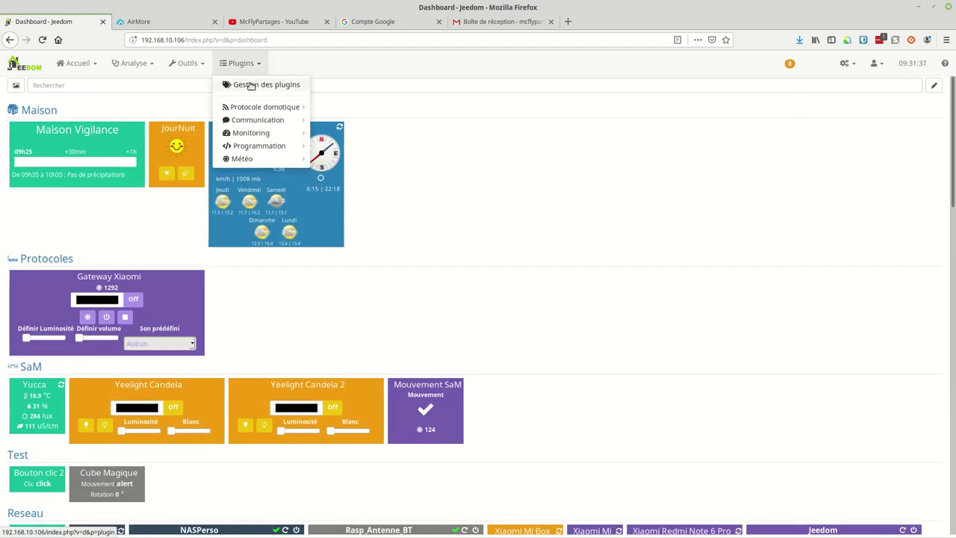
# Open the Mail plugin from plugin management, open its documentation in a new tab, and activate it.
pyautogui.click(249, 85)
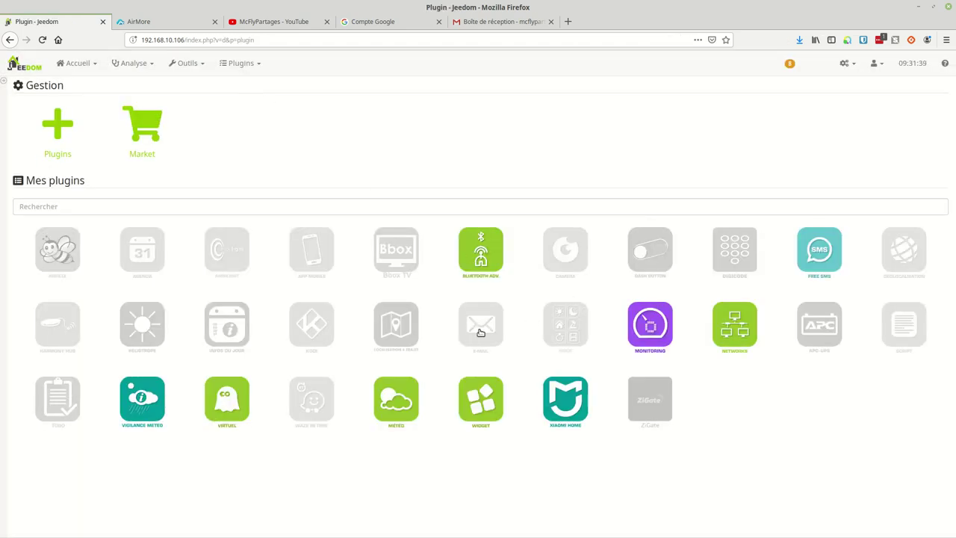
pyautogui.click(481, 329)
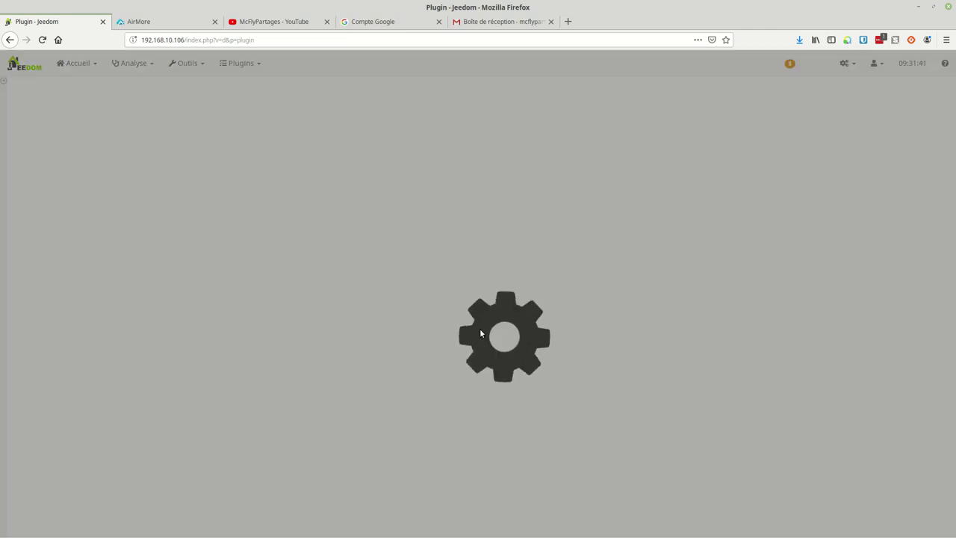
pyautogui.rightClick(791, 87)
pyautogui.click(805, 95)
pyautogui.click(346, 137)
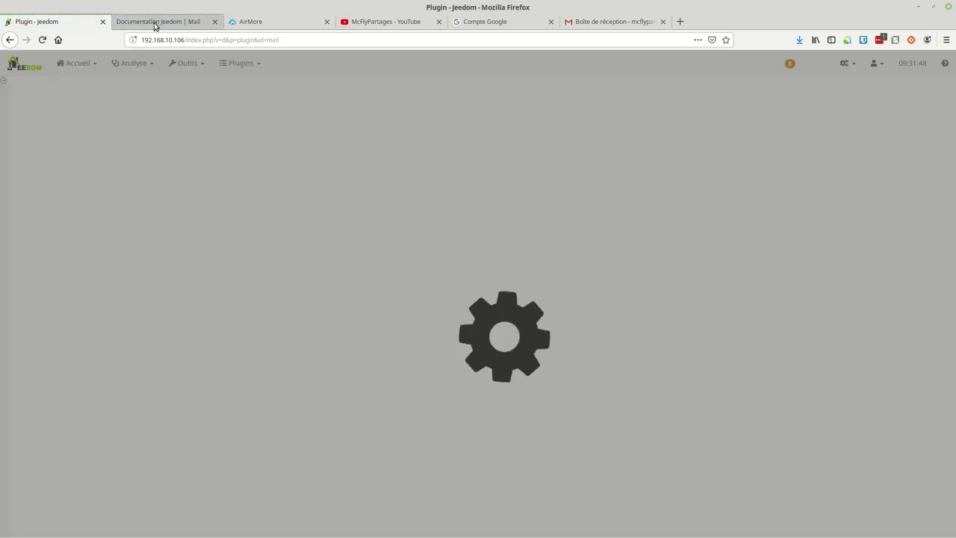
pyautogui.click(155, 24)
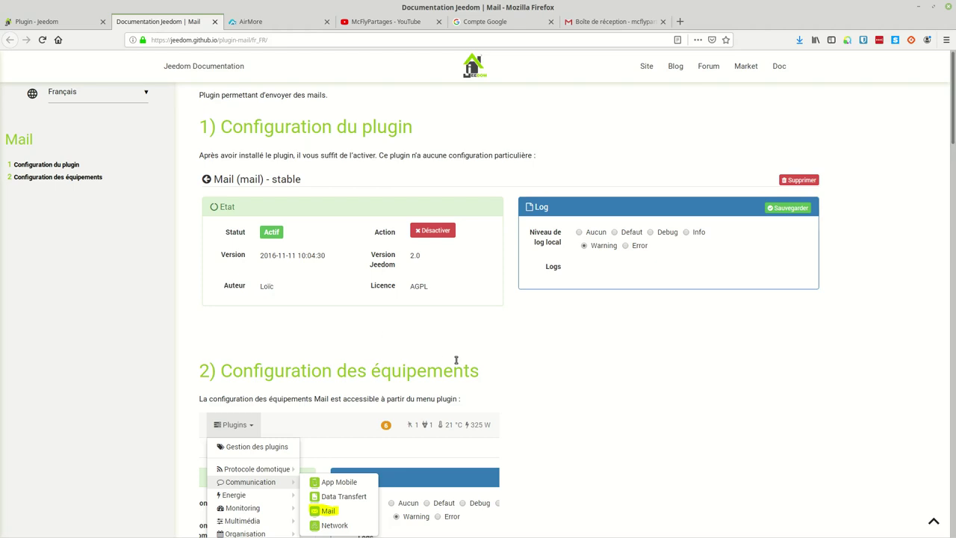
# Read through the Mail plugin documentation, then return to the Jeedom plugin tab.
pyautogui.scroll(-5, 456, 362)
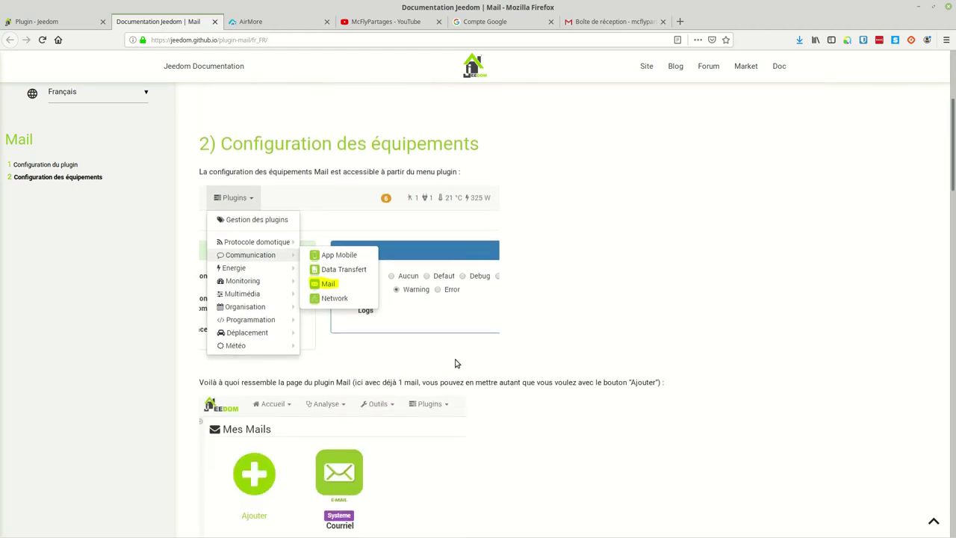
pyautogui.scroll(-2, 456, 363)
pyautogui.scroll(7, 456, 363)
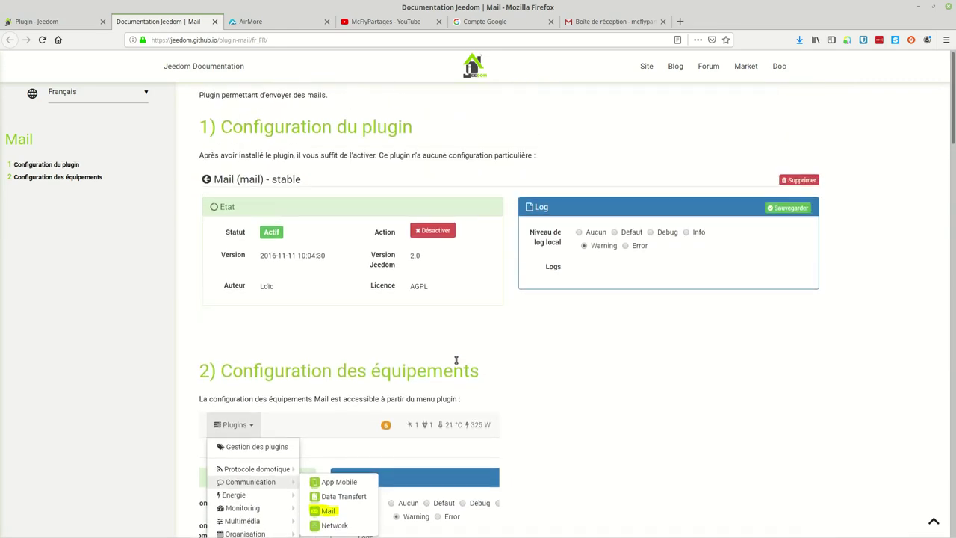
pyautogui.scroll(-8, 461, 358)
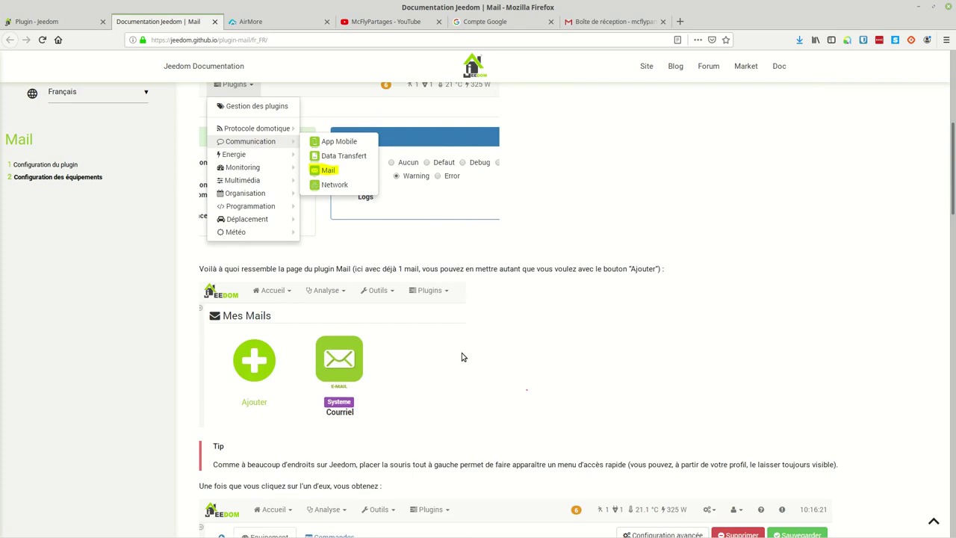
pyautogui.scroll(-10, 462, 357)
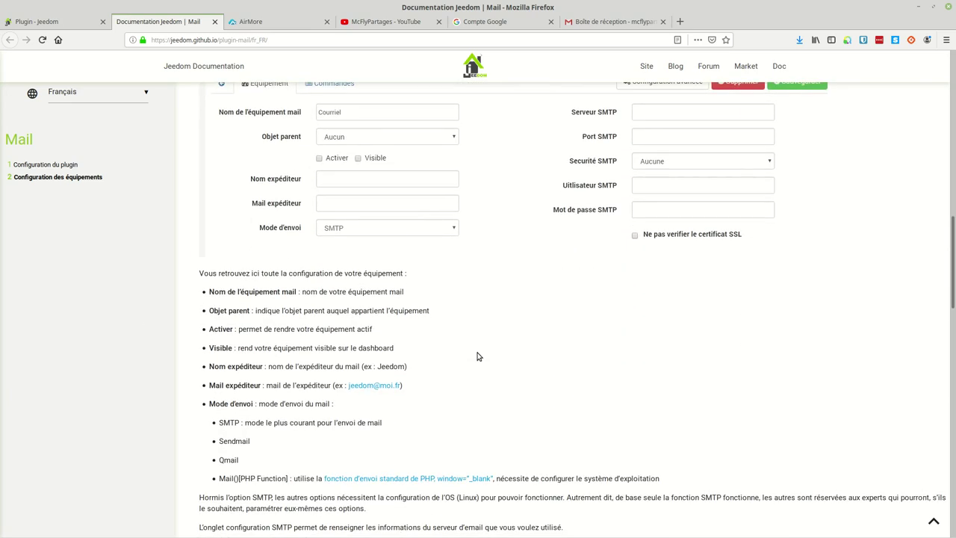
pyautogui.scroll(-3, 484, 340)
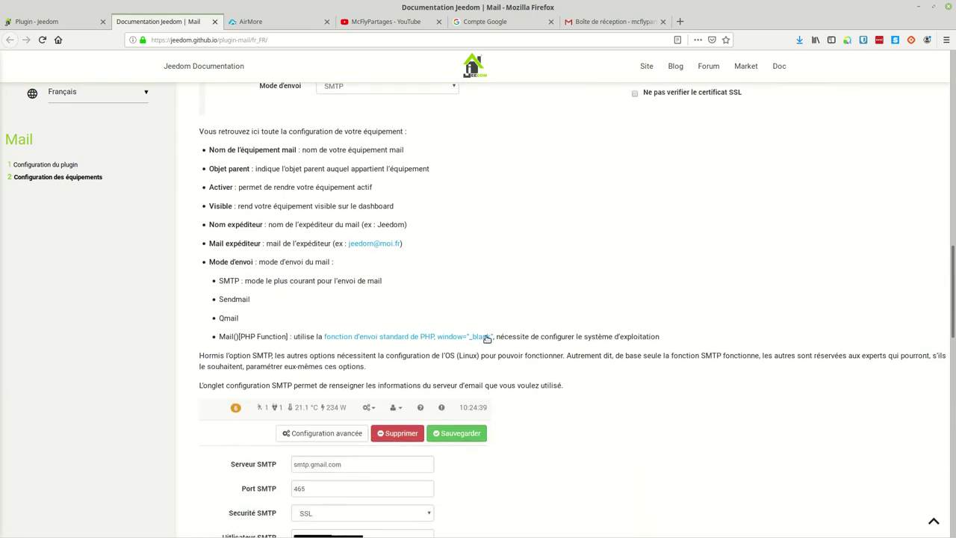
pyautogui.scroll(-8, 567, 325)
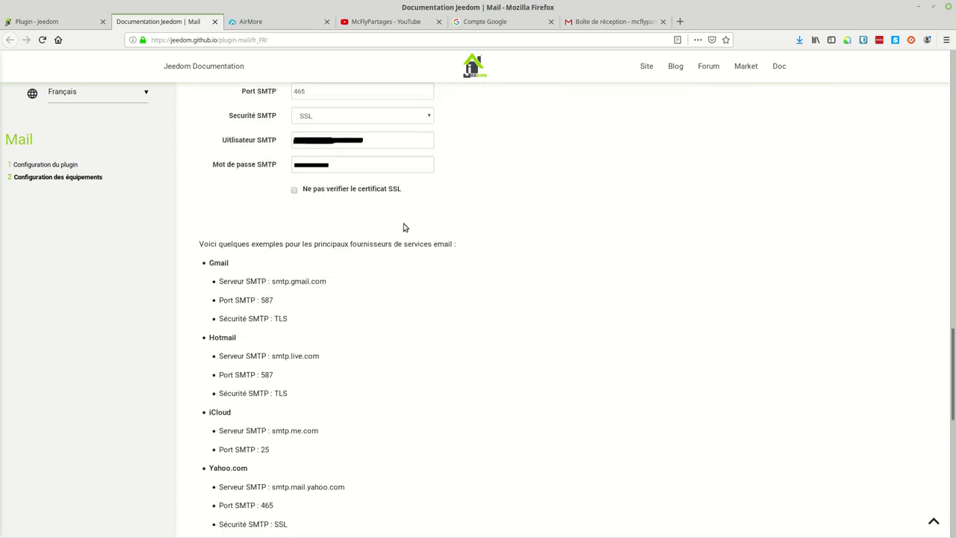
pyautogui.scroll(-1, 329, 277)
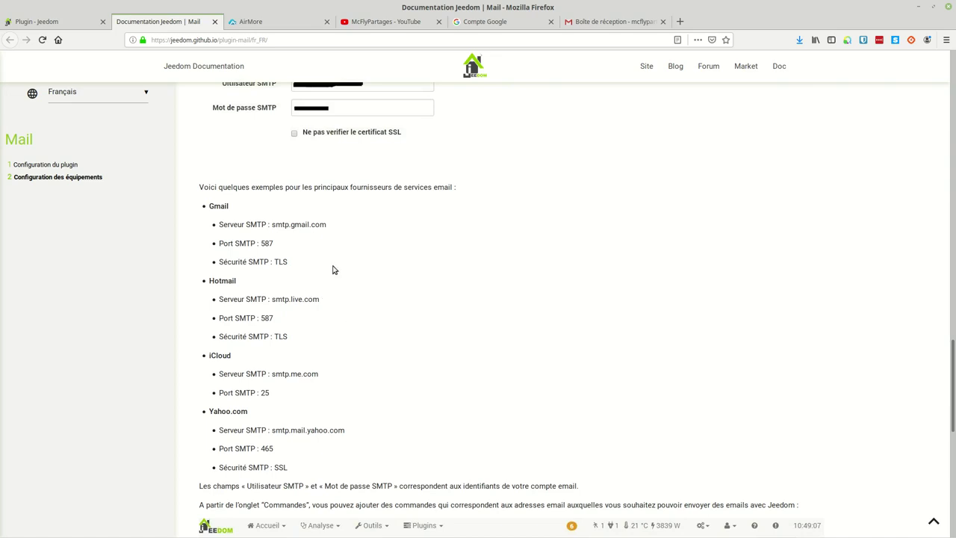
pyautogui.scroll(-2, 357, 319)
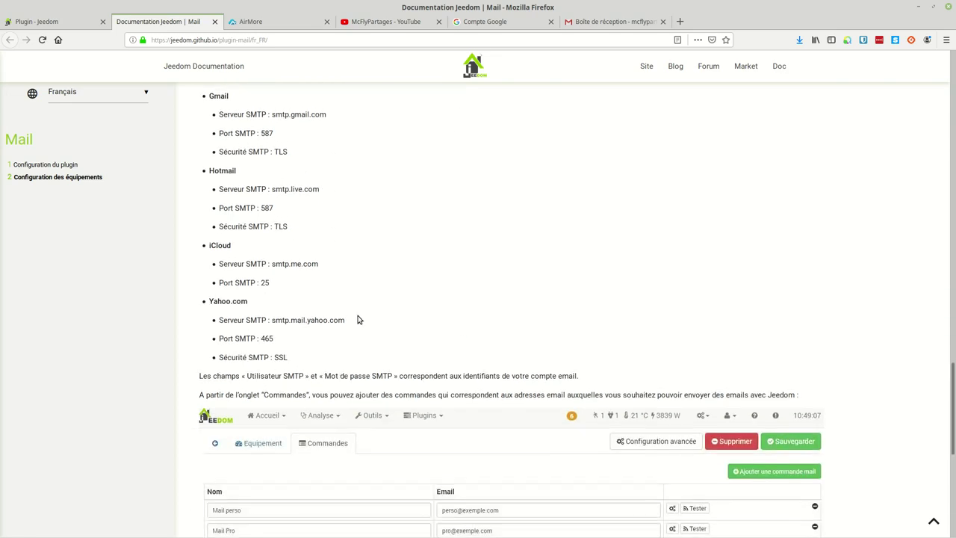
pyautogui.scroll(-3, 326, 331)
pyautogui.scroll(-2, 328, 329)
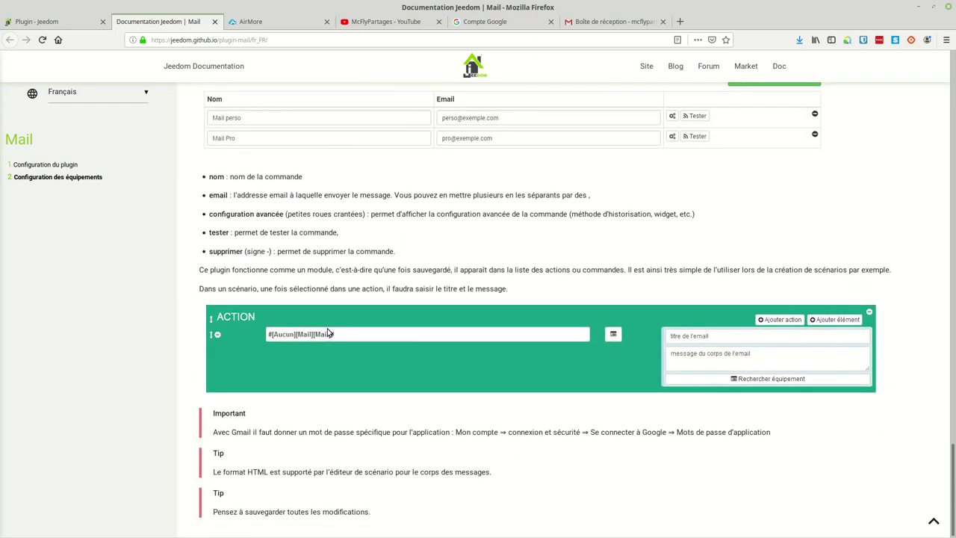
pyautogui.scroll(5, 327, 334)
pyautogui.scroll(-3, 331, 327)
pyautogui.scroll(-2, 331, 326)
pyautogui.scroll(10, 406, 222)
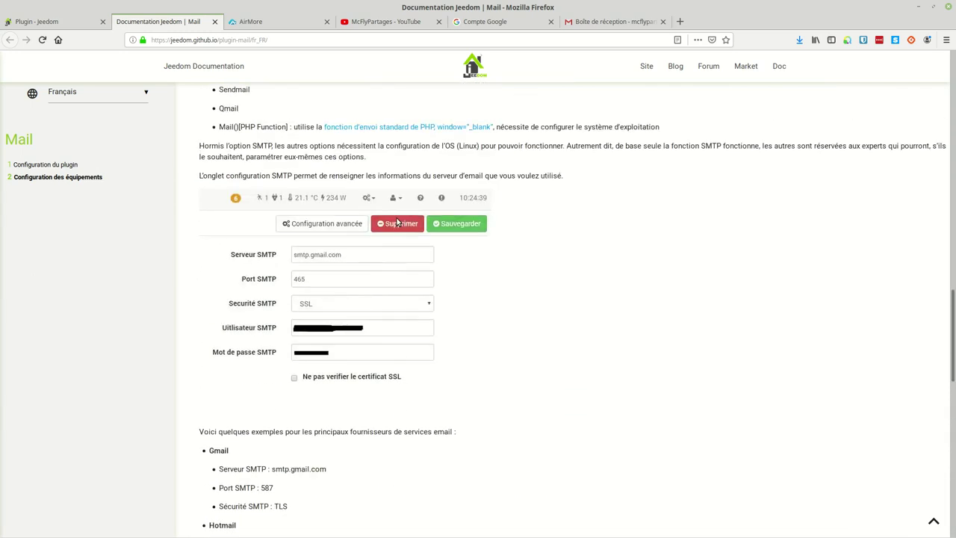
pyautogui.click(51, 22)
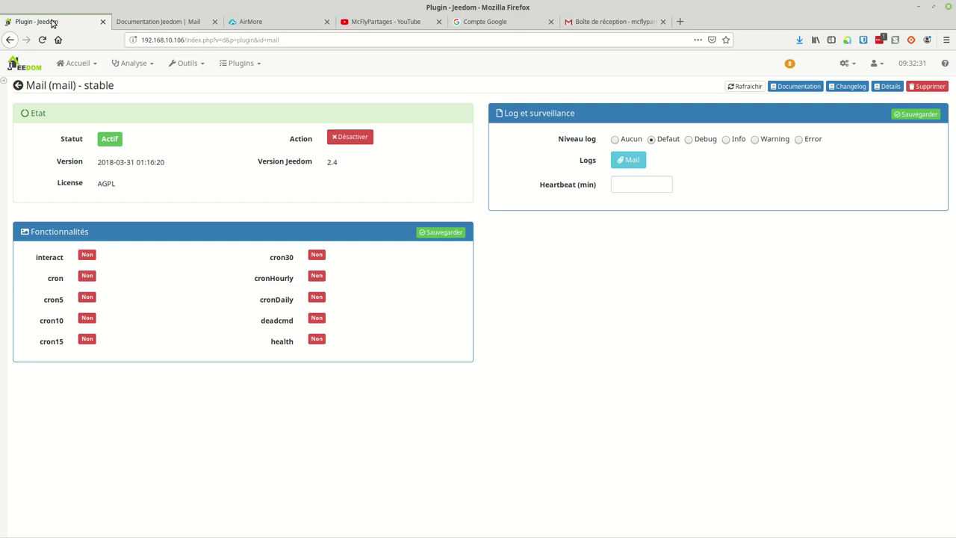
# From Plugins > Communication > Mail, add a new equipment and name it 'Jeedom Test'.
pyautogui.click(259, 66)
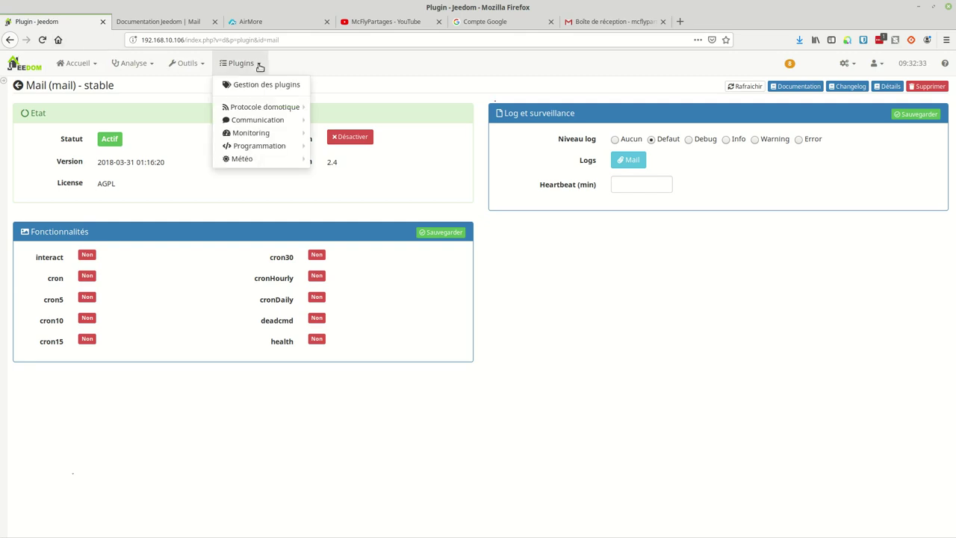
pyautogui.moveTo(265, 122)
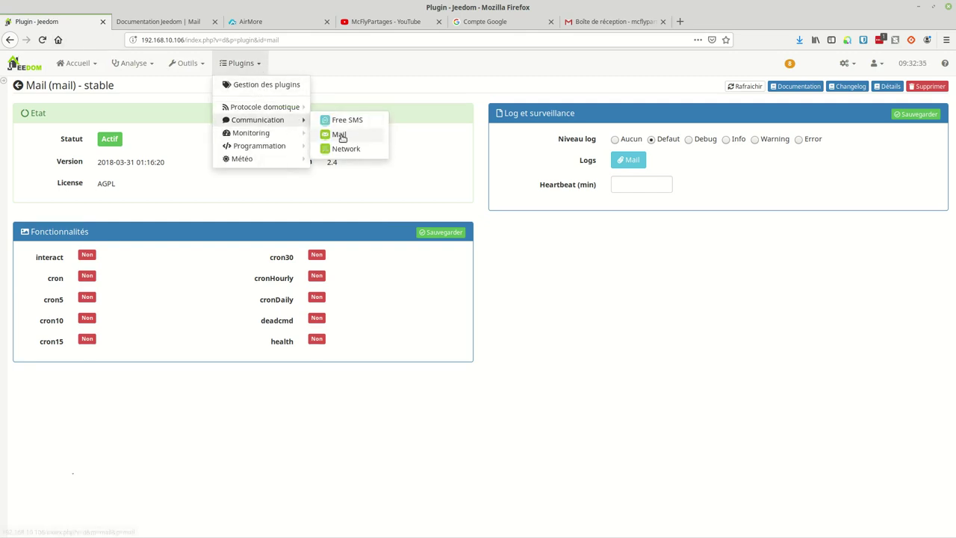
pyautogui.click(340, 135)
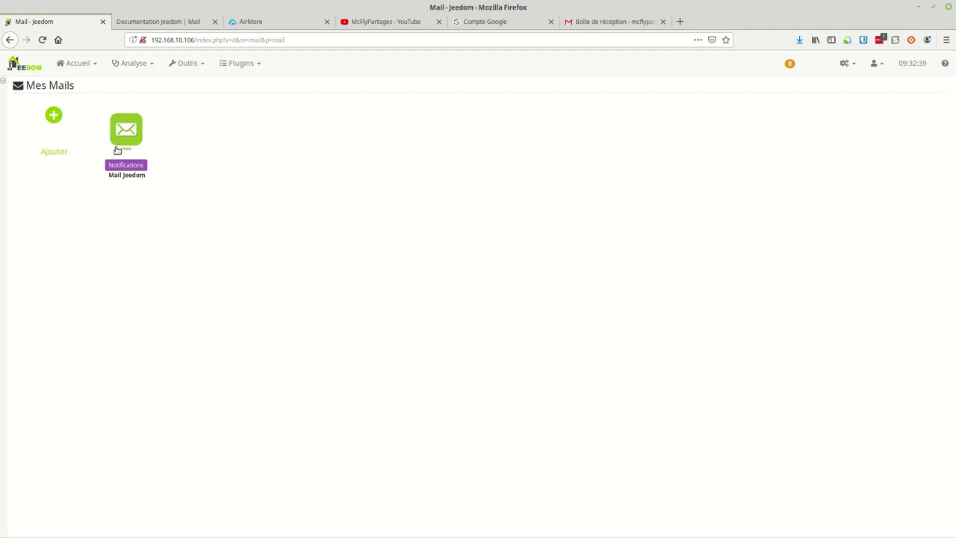
pyautogui.click(54, 117)
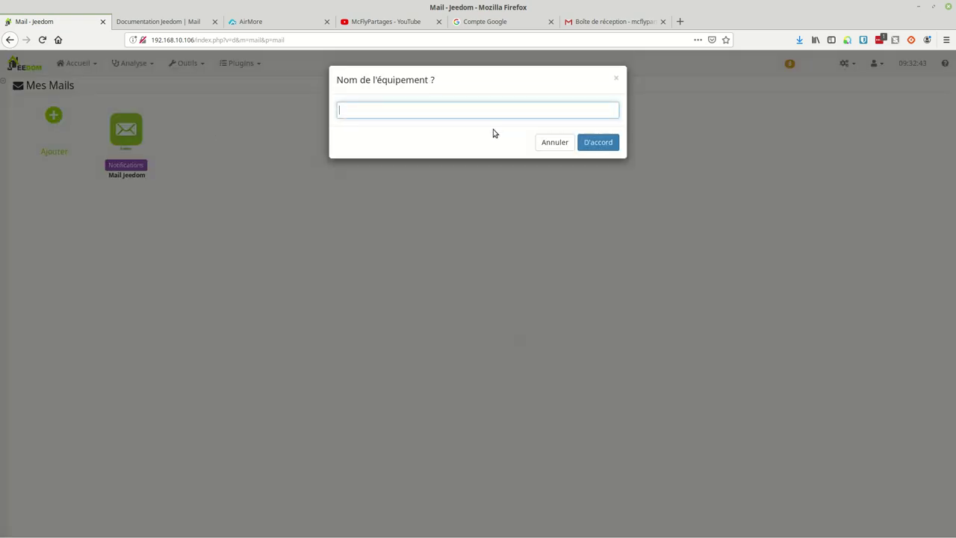
pyautogui.write('Jeedom Test')
# Confirm the name, set parent object to Notifications, and tick Activer and Visible.
pyautogui.click(600, 149)
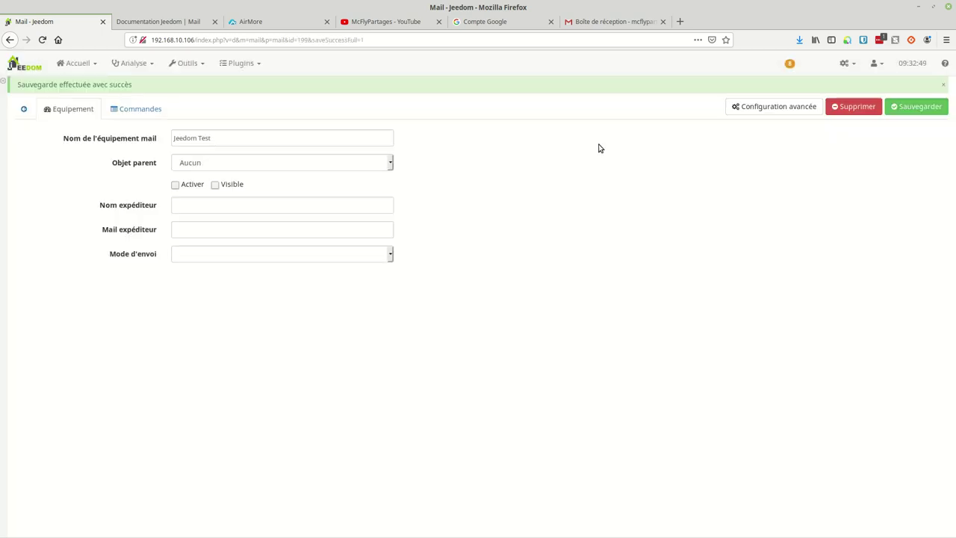
pyautogui.click(229, 166)
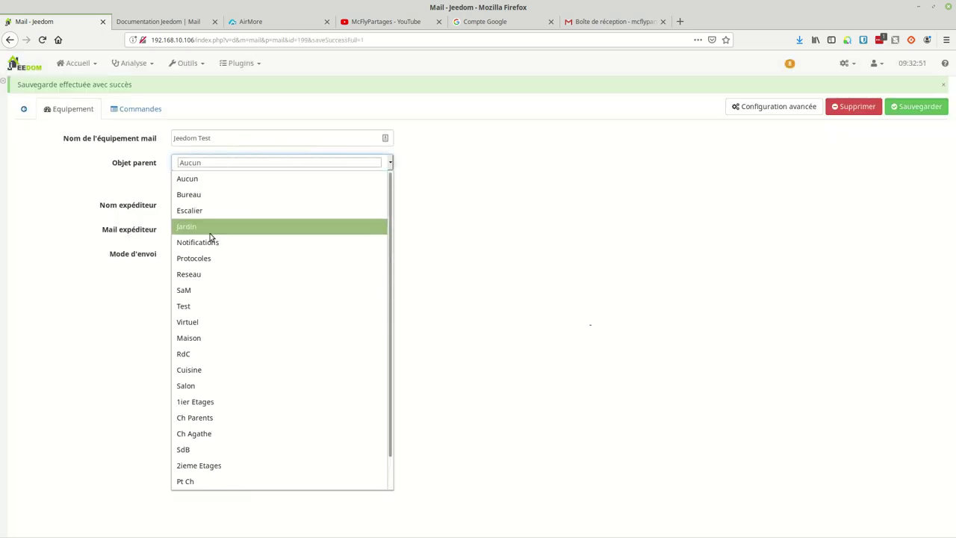
pyautogui.click(207, 248)
pyautogui.click(192, 186)
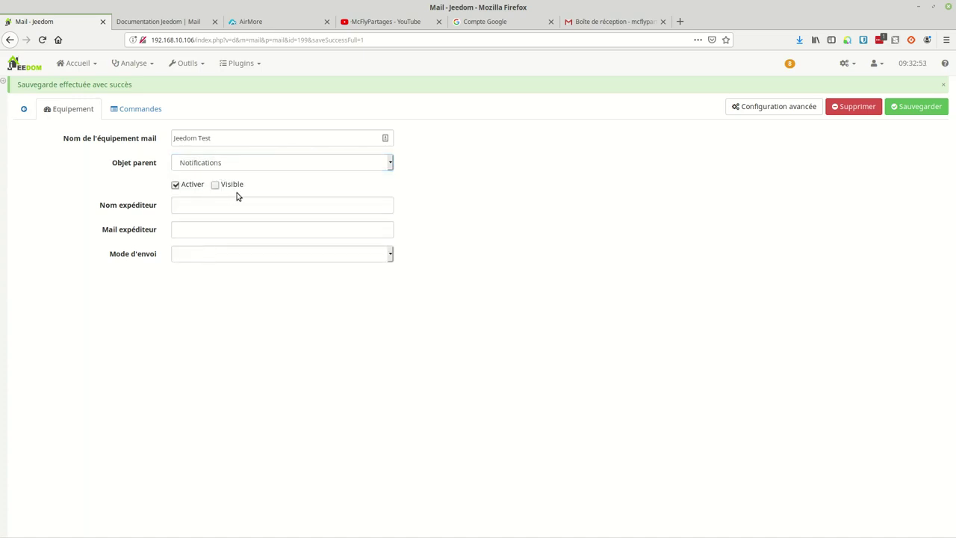
pyautogui.click(224, 186)
# Set sender name 'Jeedom test', the sender Gmail address, and SMTP sending mode.
pyautogui.click(205, 200)
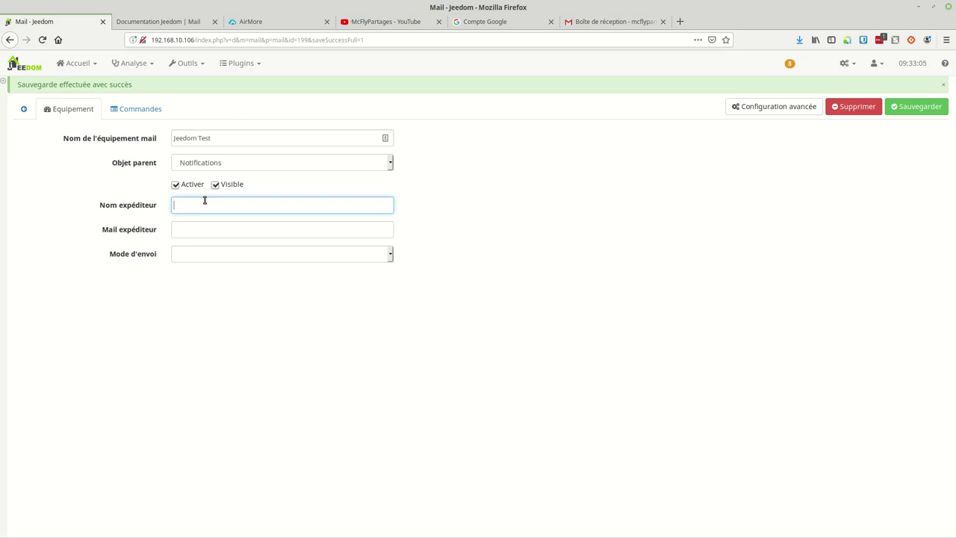
pyautogui.write('Jeedom test')
pyautogui.click(191, 226)
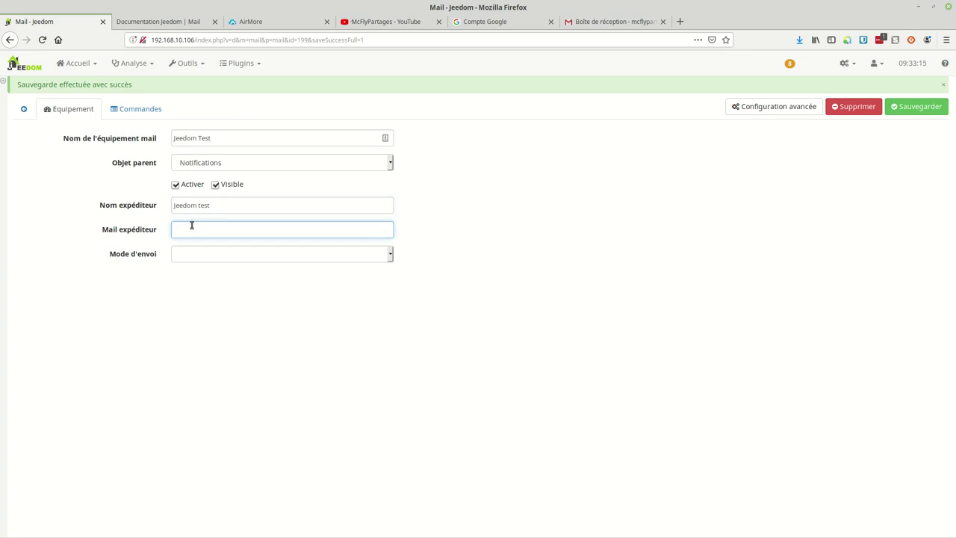
pyautogui.click(189, 255)
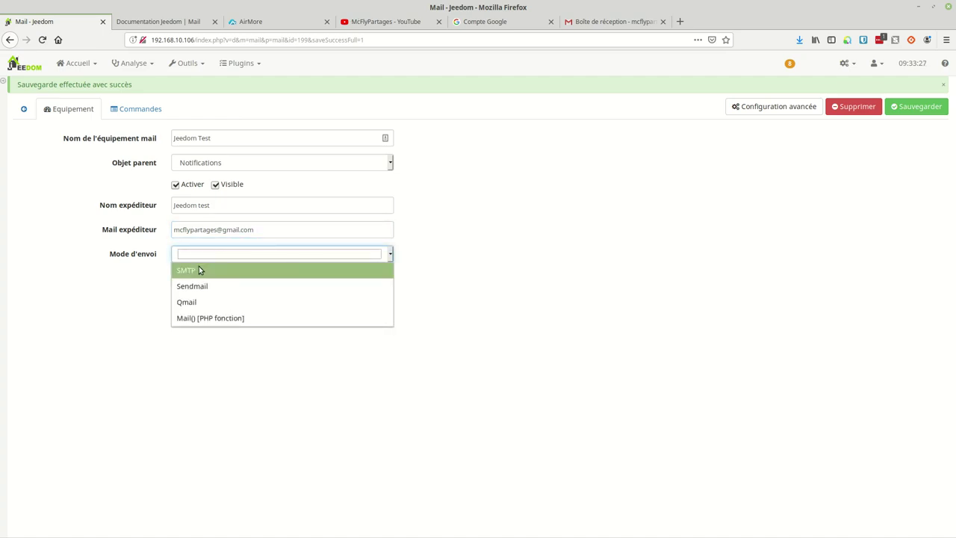
pyautogui.click(198, 270)
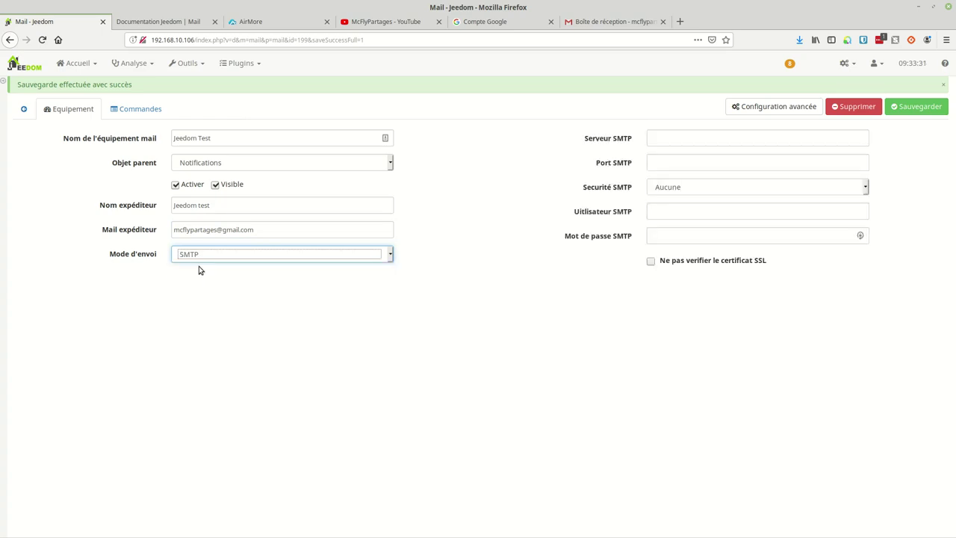
pyautogui.click(655, 138)
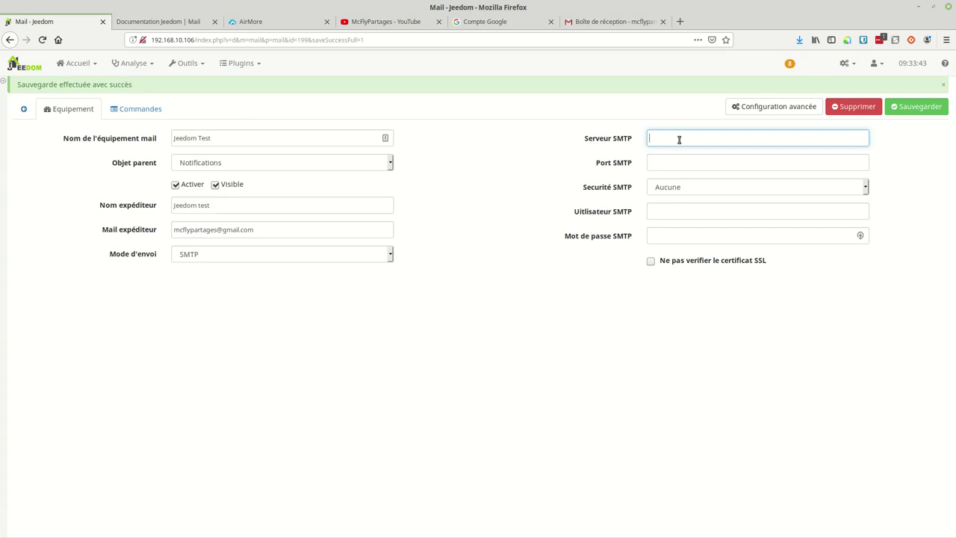
# Copy Gmail's SMTP server address smtp.gmail.com from the documentation's provider examples.
pyautogui.click(171, 21)
pyautogui.scroll(-3, 345, 364)
pyautogui.scroll(-3, 345, 364)
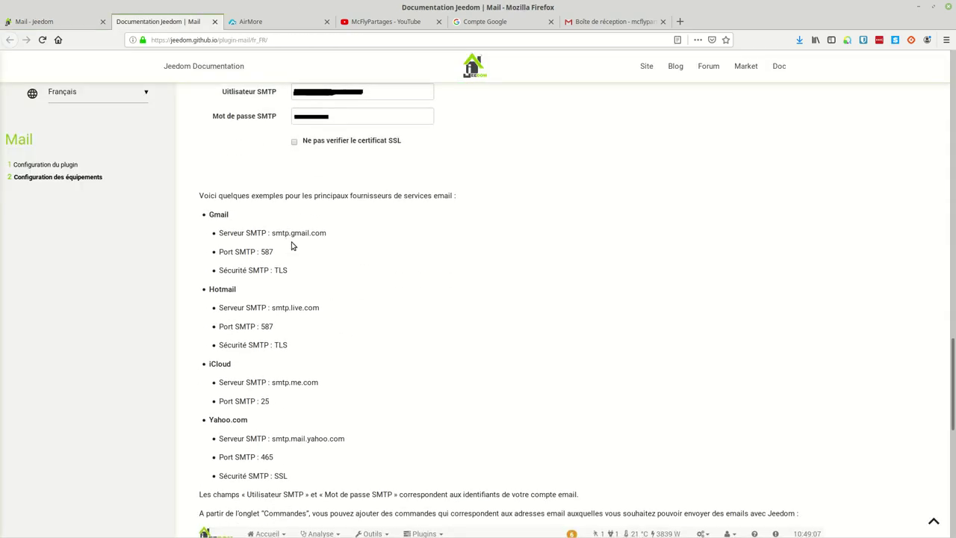
pyautogui.moveTo(271, 234); pyautogui.dragTo(327, 233)
pyautogui.rightClick(326, 233)
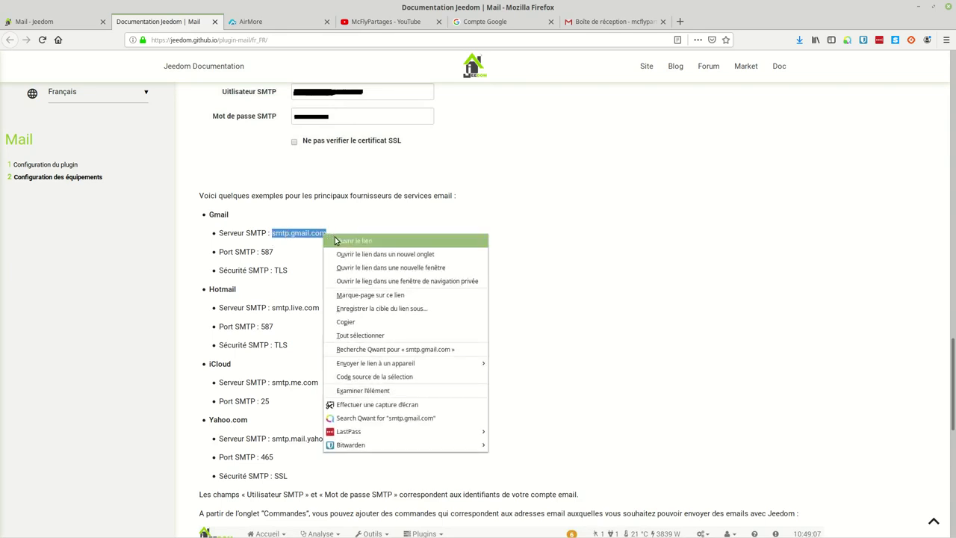
pyautogui.click(361, 323)
# Set the SMTP server to smtp.gmail.com, port 465, and security SSL.
pyautogui.click(90, 21)
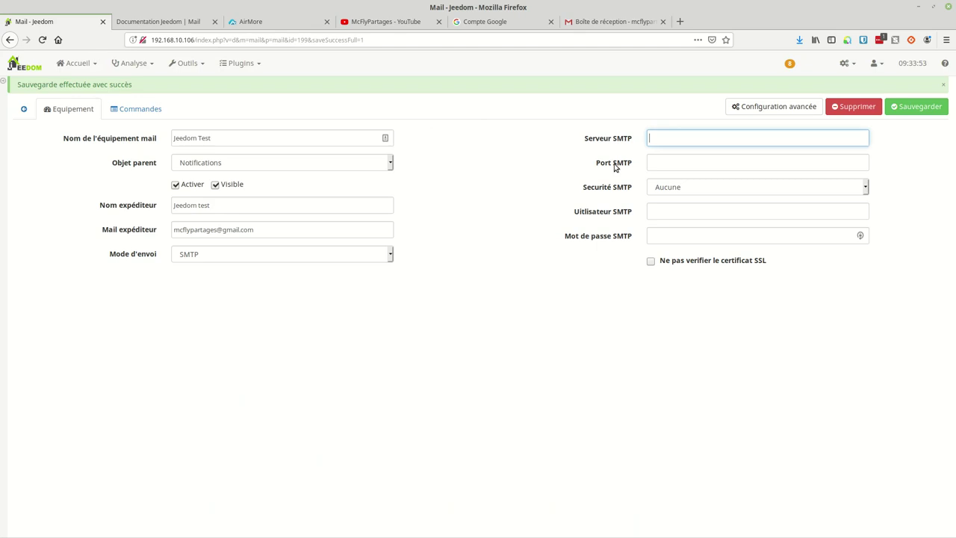
pyautogui.rightClick(658, 137)
pyautogui.click(694, 185)
pyautogui.click(683, 159)
pyautogui.write('465')
pyautogui.click(686, 191)
pyautogui.click(671, 234)
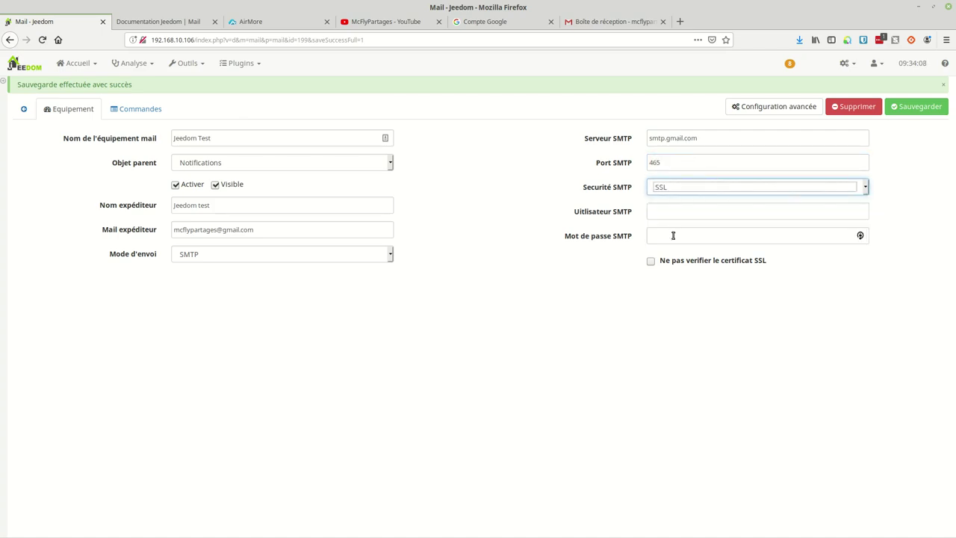
# Enter the Gmail address as SMTP user and the account password, then save.
pyautogui.click(668, 210)
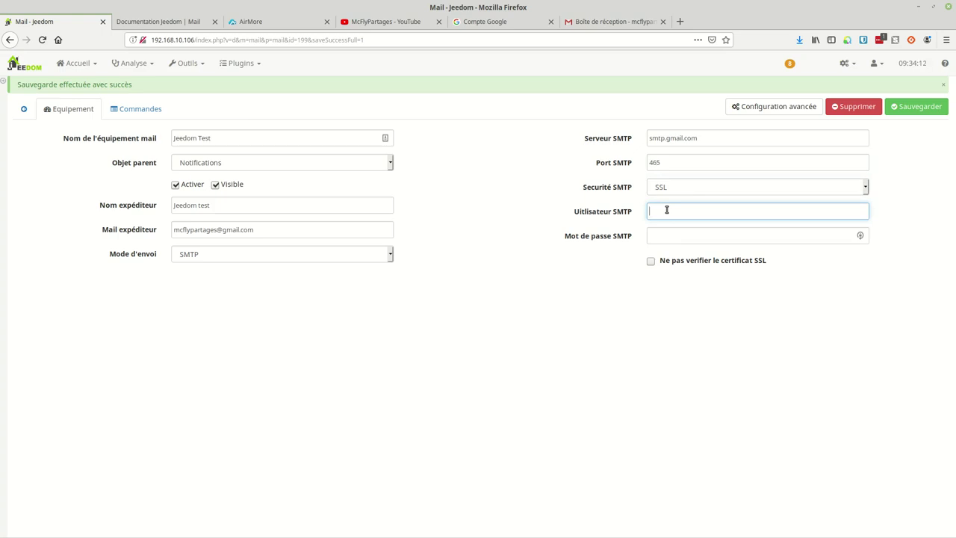
pyautogui.click(670, 237)
pyautogui.write('•••••')
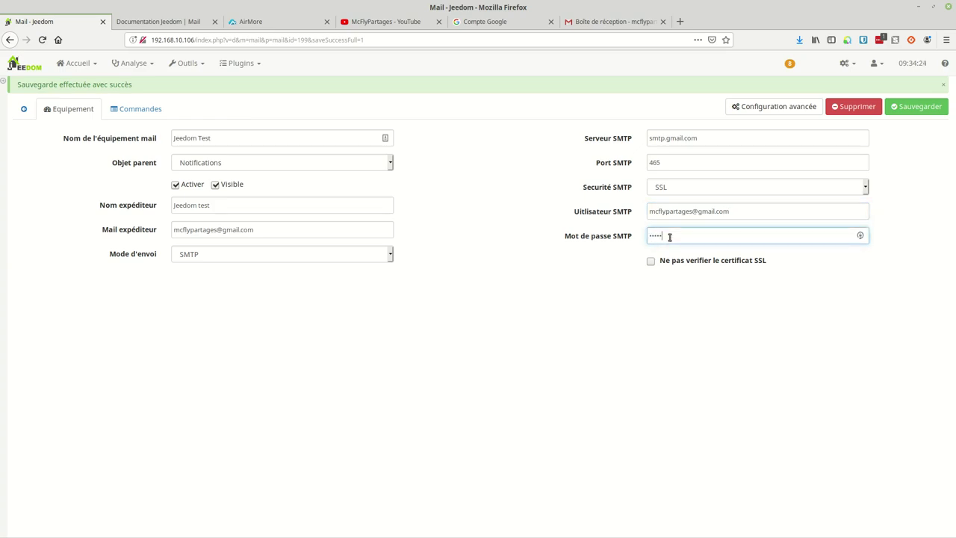
pyautogui.write('•••••••')
pyautogui.click(912, 107)
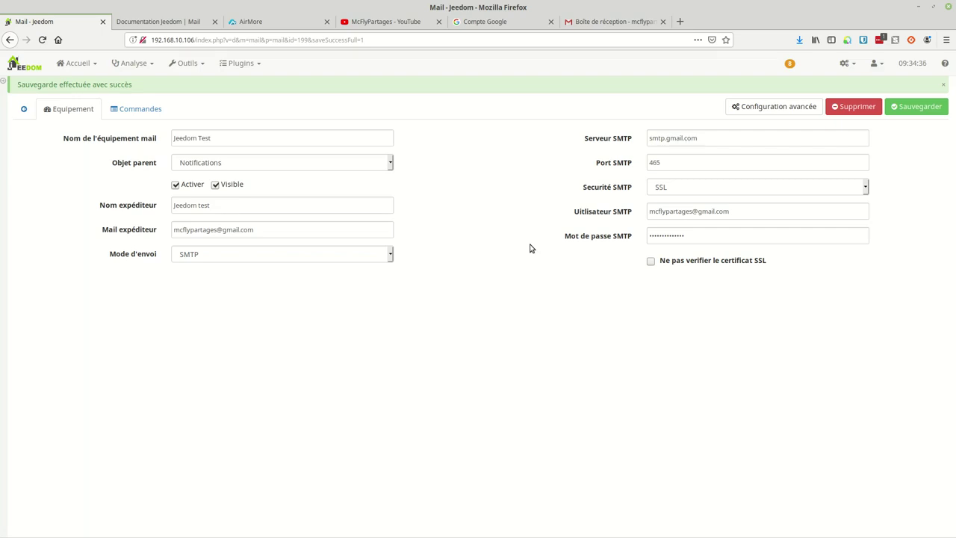
# Add and save a mail command named after the recipient, sending to the recipient's Gmail address.
pyautogui.click(141, 111)
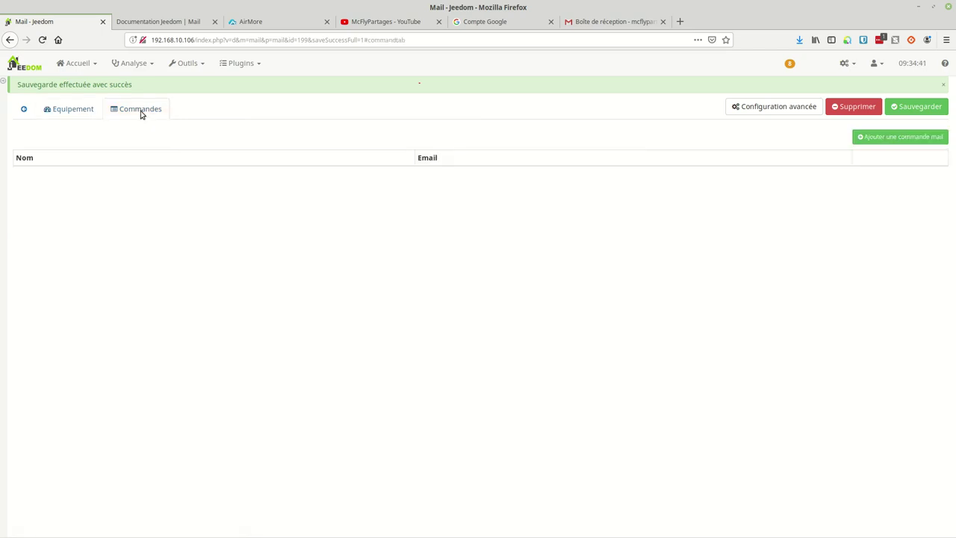
pyautogui.click(885, 140)
pyautogui.click(303, 173)
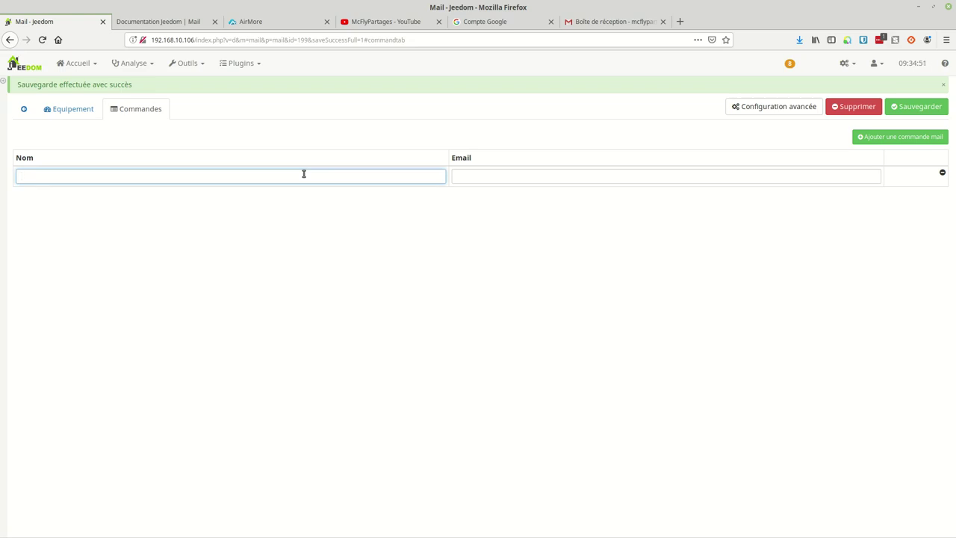
pyautogui.write('Anthony Test')
pyautogui.click(582, 180)
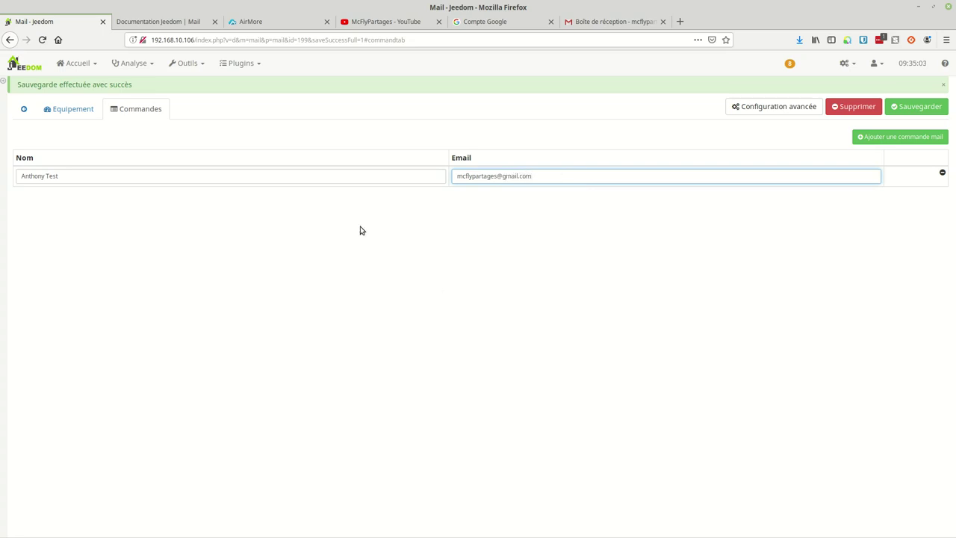
pyautogui.click(908, 109)
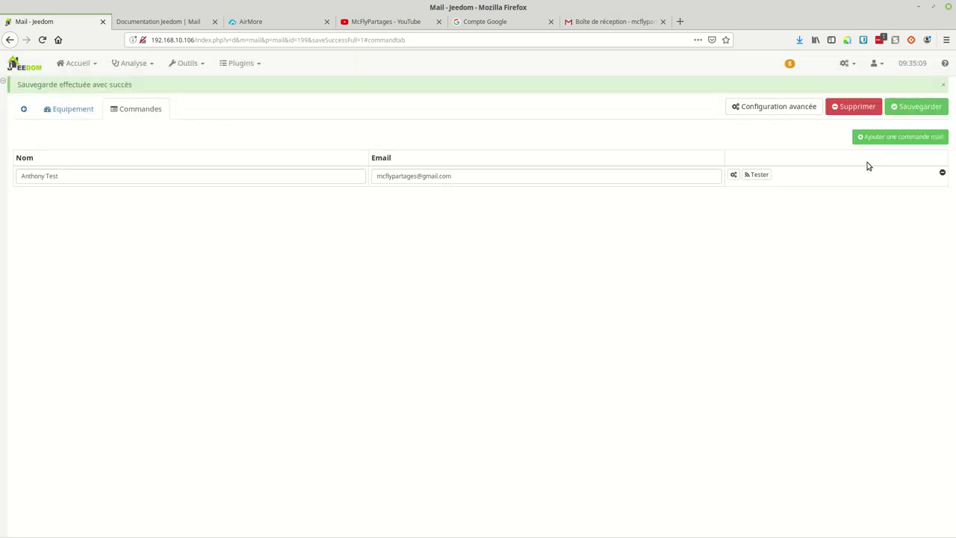
# Test the mail command, dismiss the 'SMTP Error: Could not authenticate' notice, and go to Google Account.
pyautogui.click(761, 175)
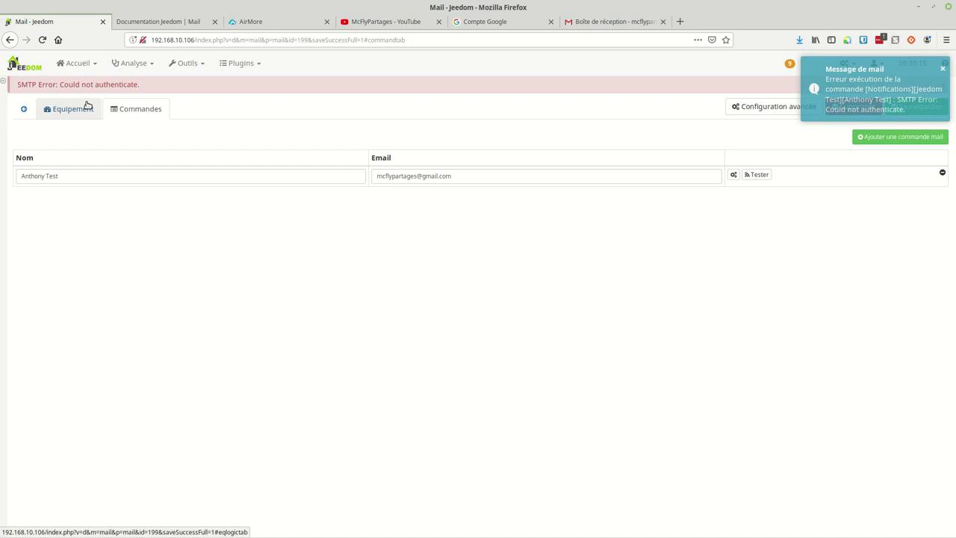
pyautogui.click(943, 71)
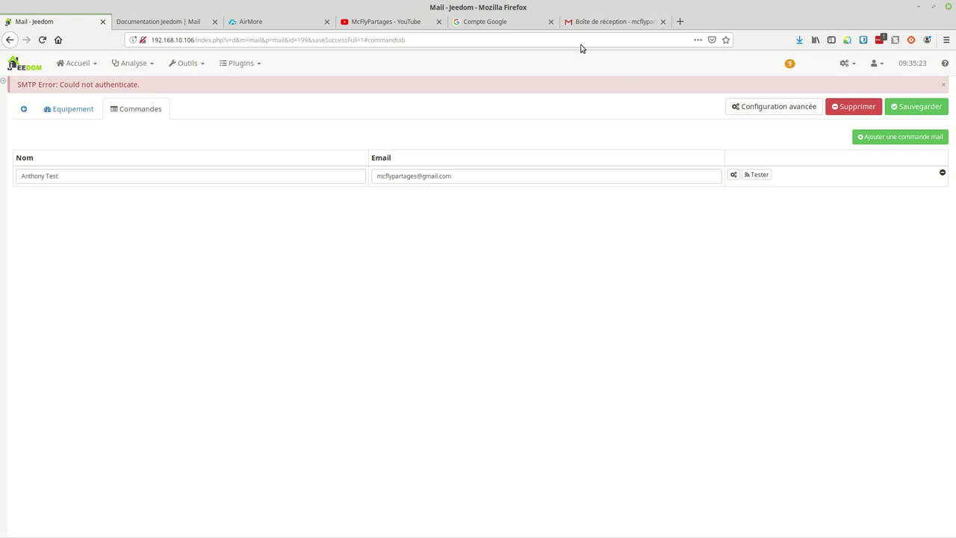
pyautogui.click(484, 23)
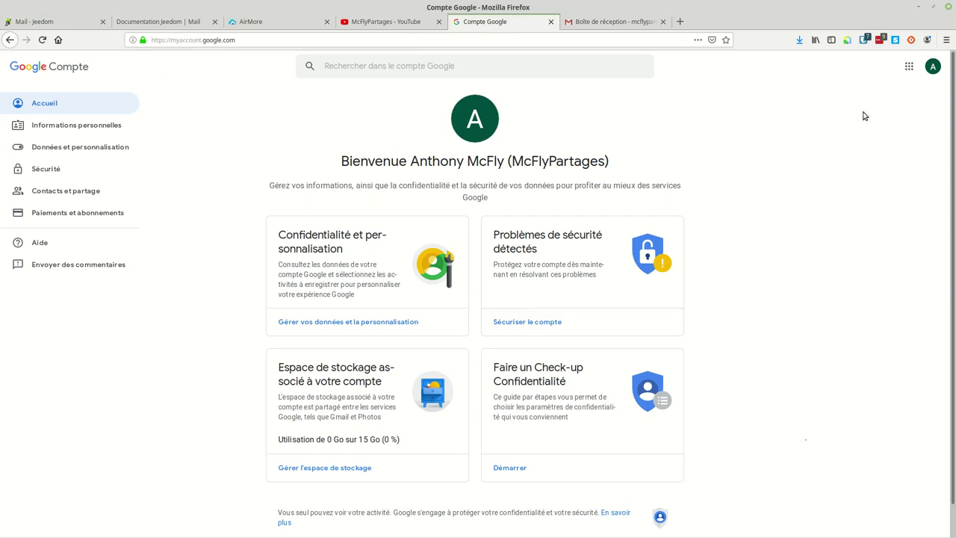
# Turn on less secure app access in the Google Account security settings.
pyautogui.scroll(-1, 254, 239)
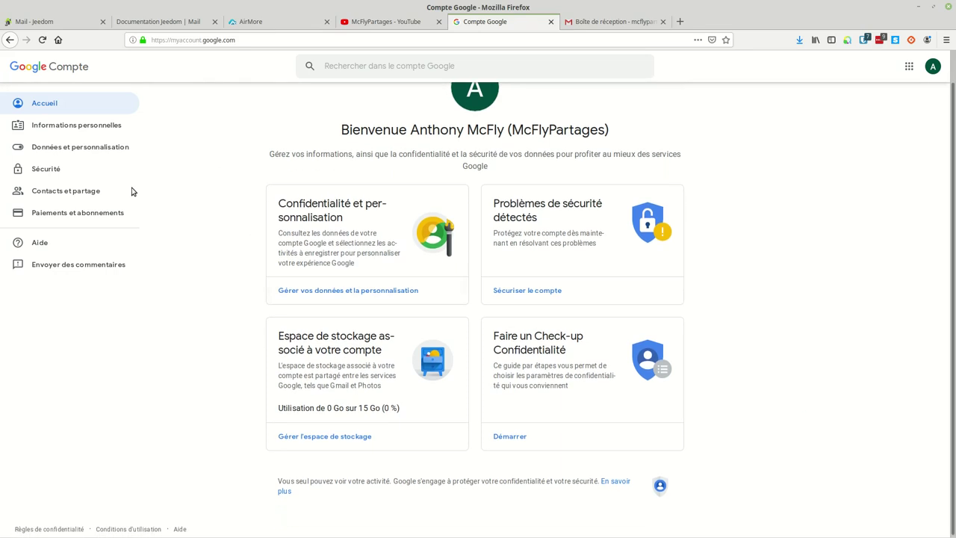
pyautogui.click(41, 171)
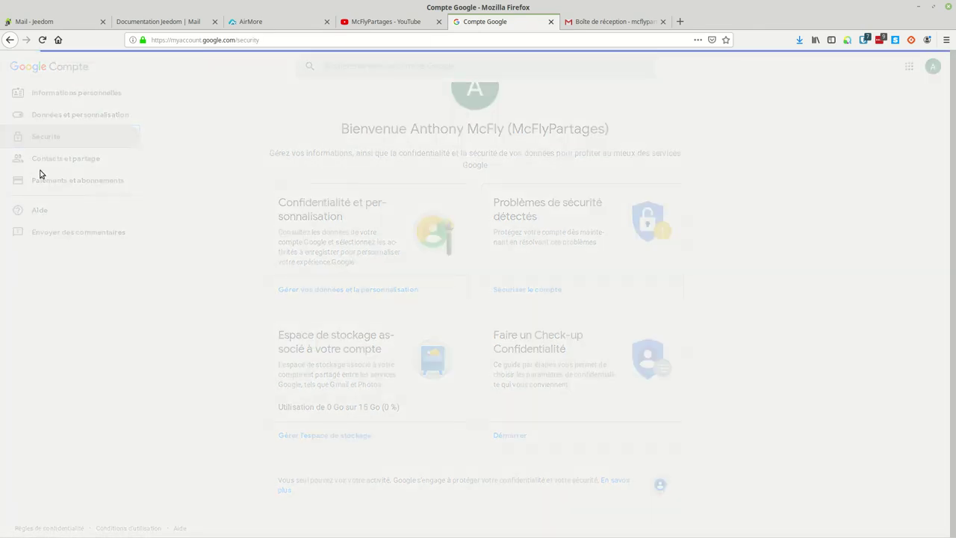
pyautogui.scroll(-10, 436, 279)
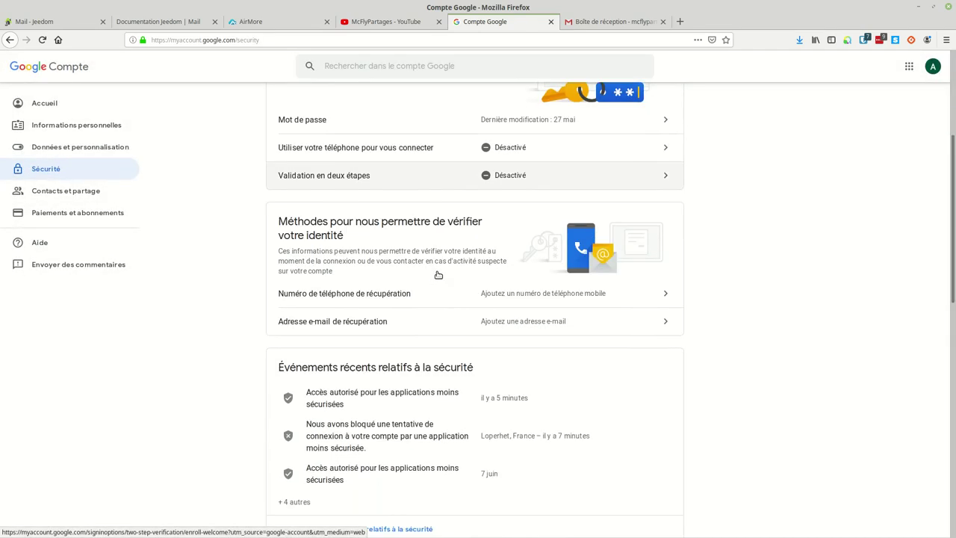
pyautogui.scroll(-5, 438, 274)
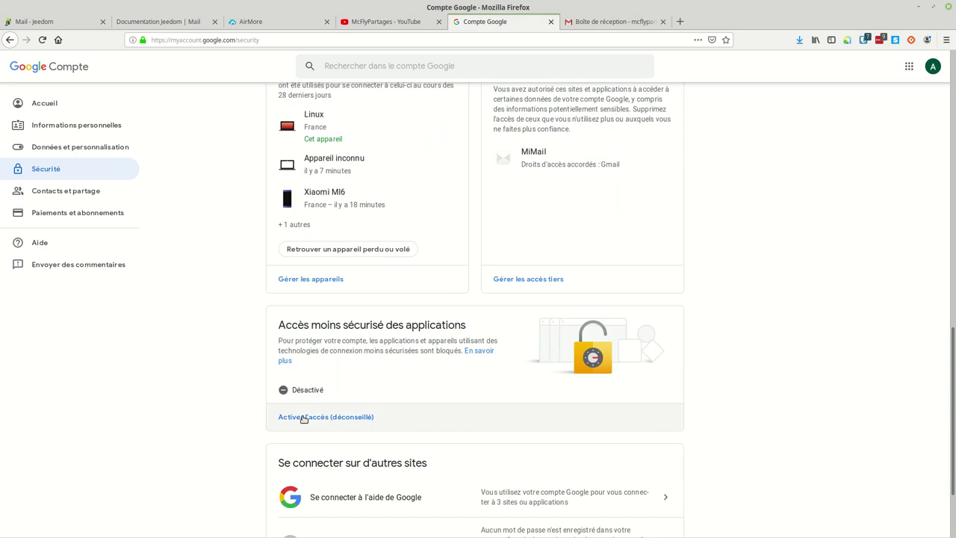
pyautogui.click(304, 419)
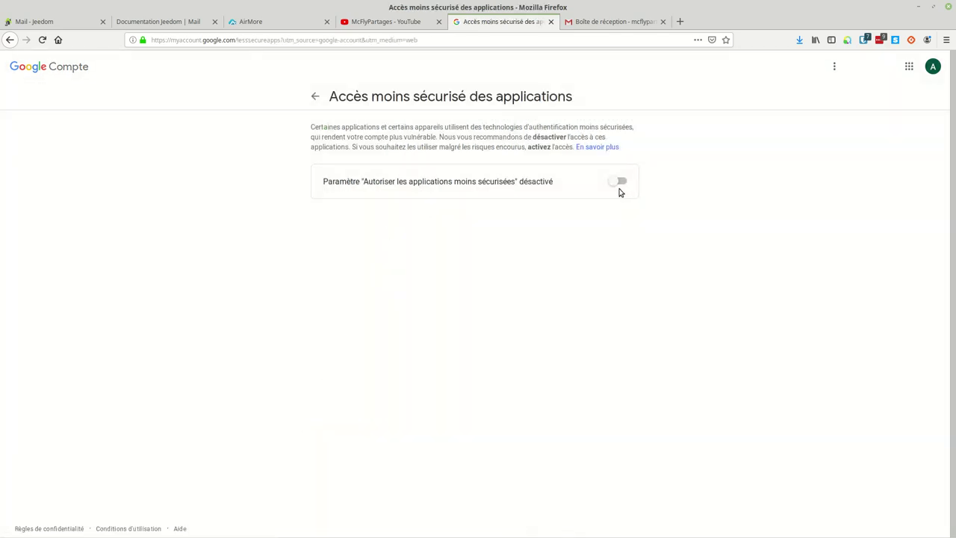
pyautogui.click(617, 180)
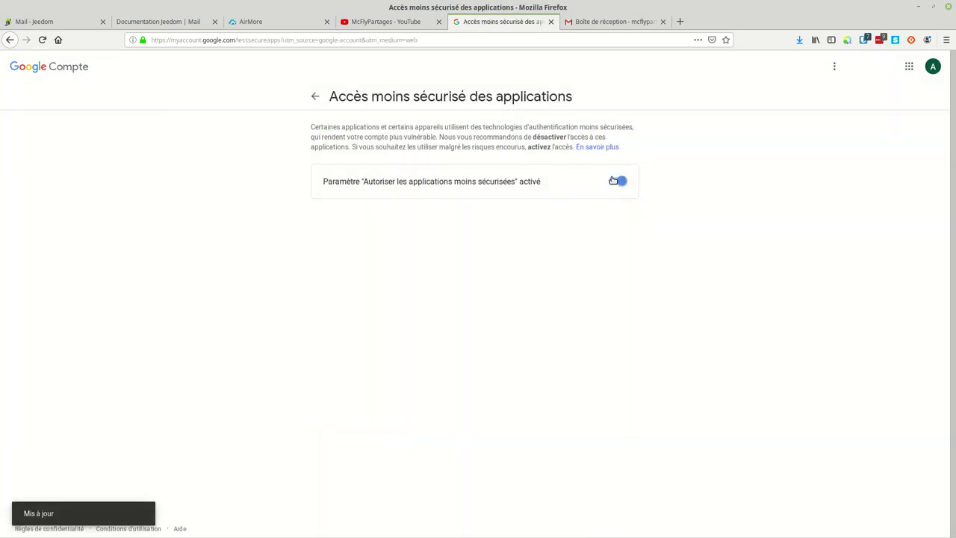
pyautogui.click(315, 98)
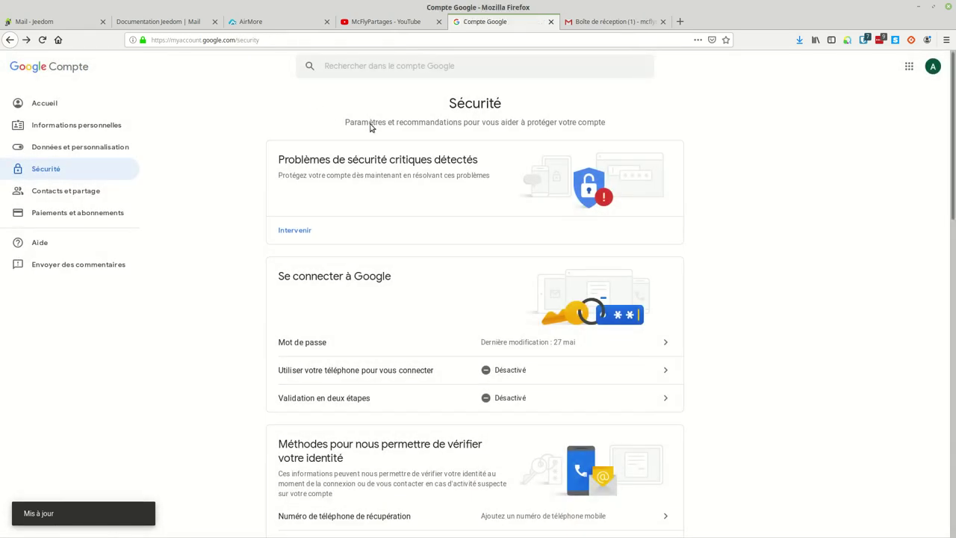
# Delete the resulting security alert email in Gmail and return to the Jeedom mail commands page.
pyautogui.click(598, 24)
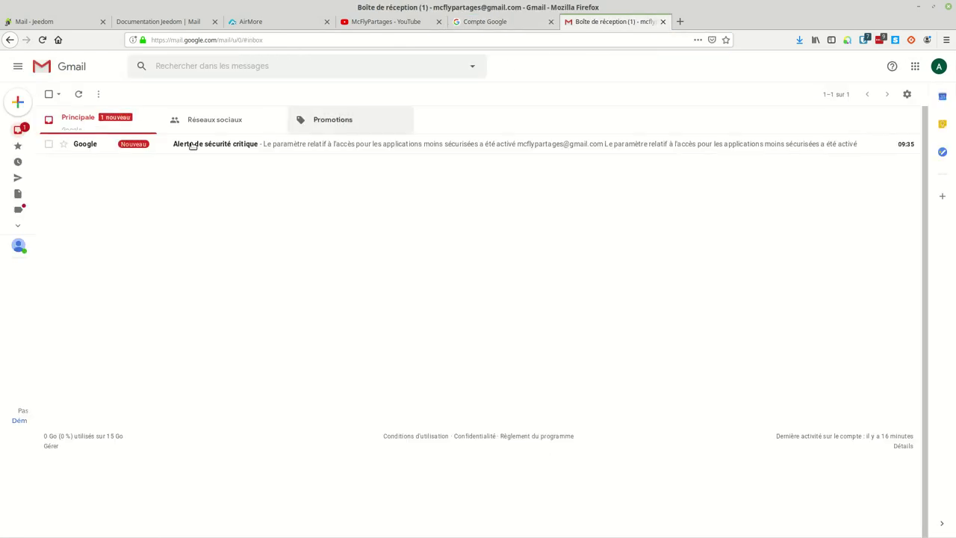
pyautogui.click(49, 144)
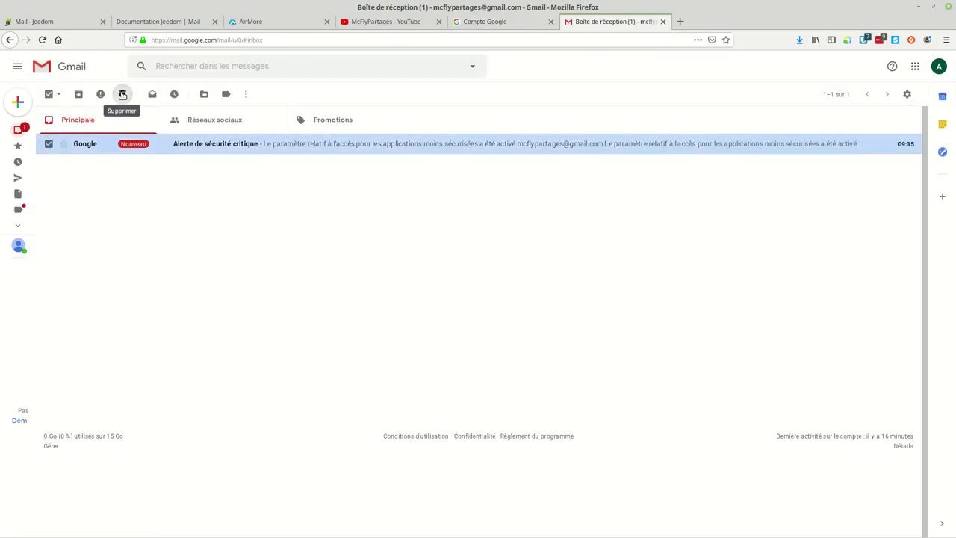
pyautogui.click(122, 94)
pyautogui.click(485, 23)
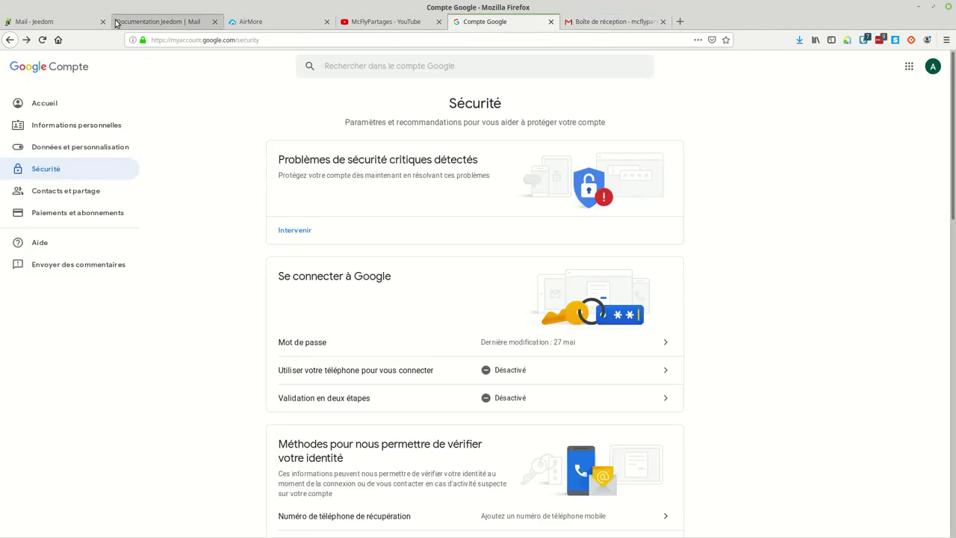
pyautogui.click(59, 23)
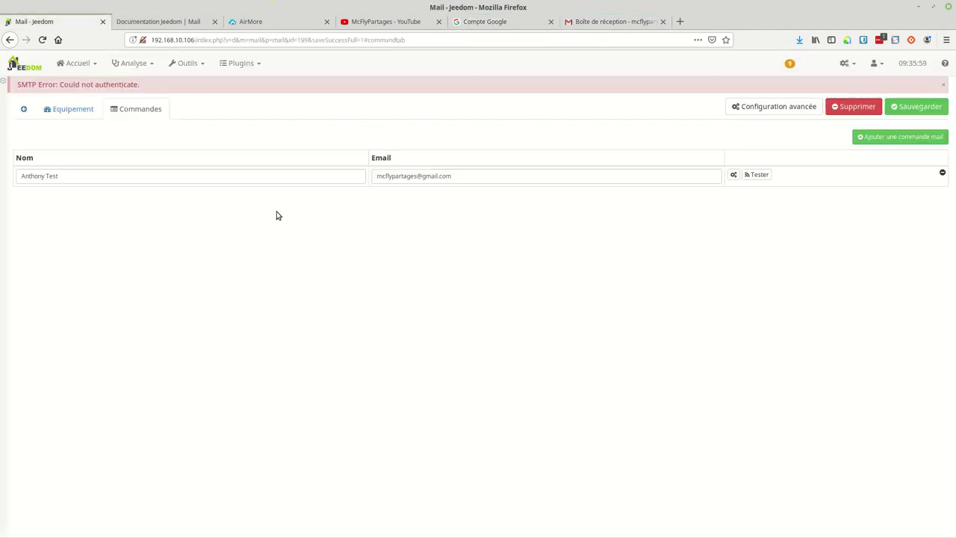
# Re-test the mail command successfully and check the '[Jeedom] Message de test' email in Gmail.
pyautogui.click(757, 176)
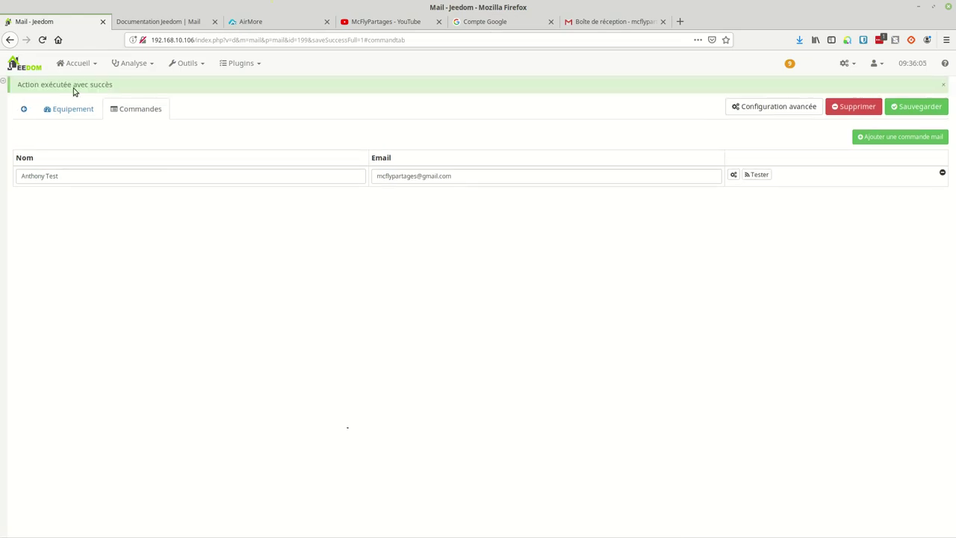
pyautogui.click(591, 24)
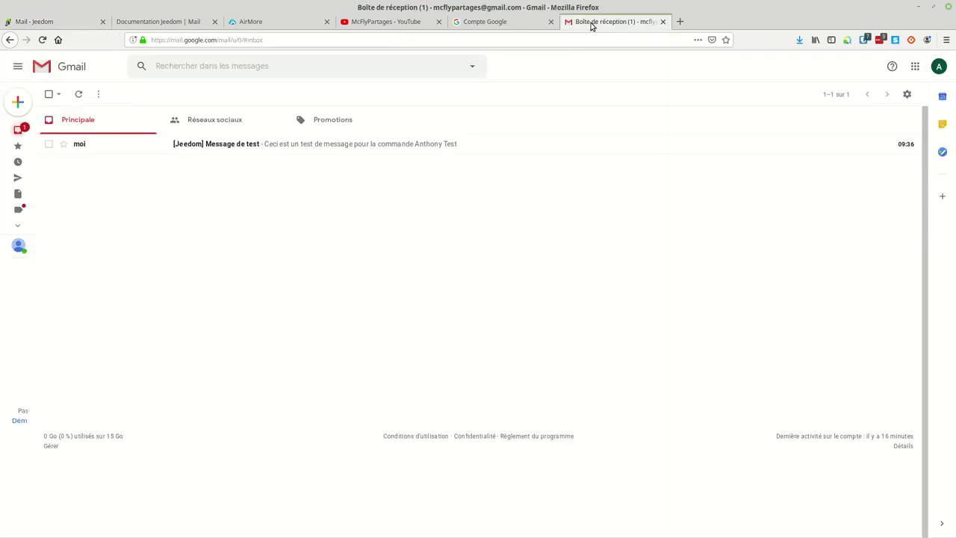
# Confirm the '[Jeedom] Message de test' email arrived in the Gmail inbox, then go back to Jeedom.
pyautogui.click(234, 150)
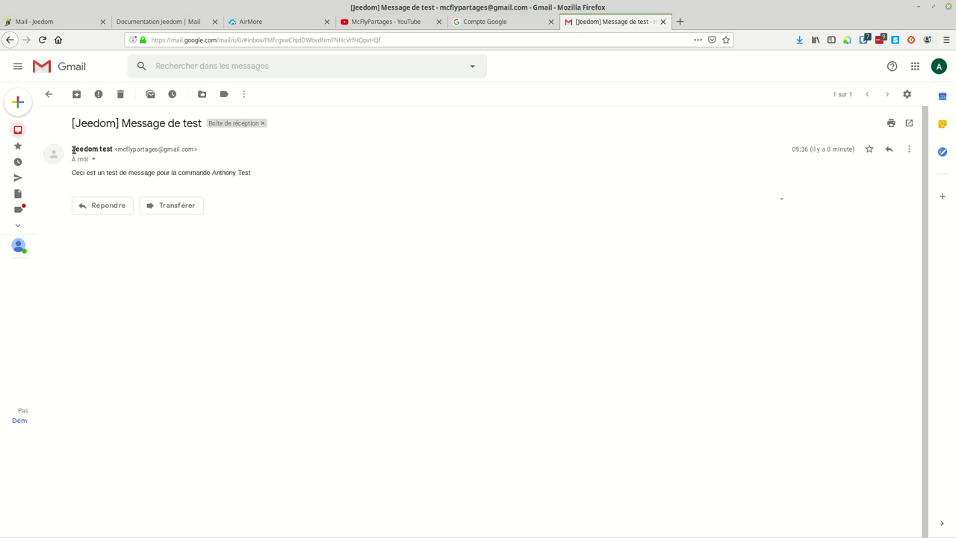
pyautogui.moveTo(112, 148)
pyautogui.click(62, 23)
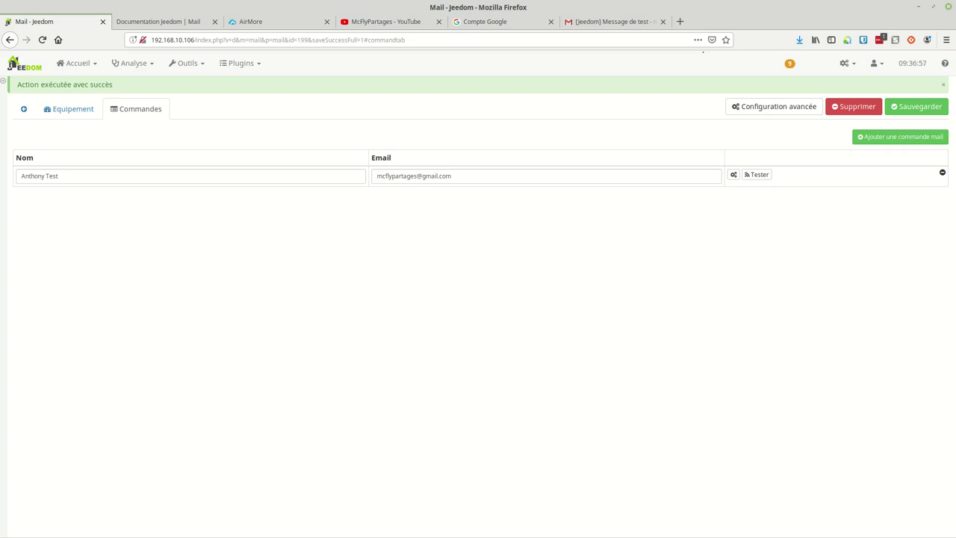
# From the dashboard's Jeedom Test widget, send a message titled 'titre' reading 'mon messages'.
pyautogui.click(77, 64)
pyautogui.click(83, 82)
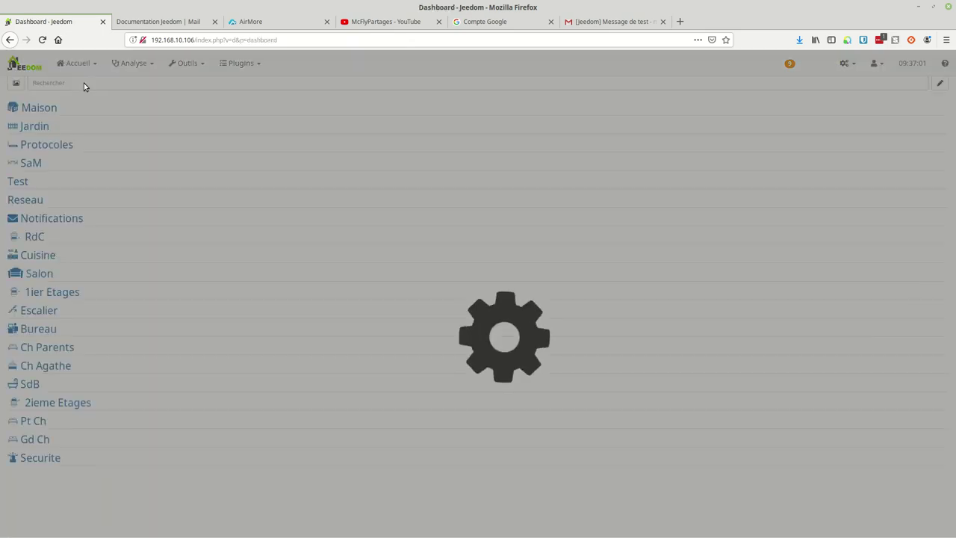
pyautogui.scroll(-6, 43, 210)
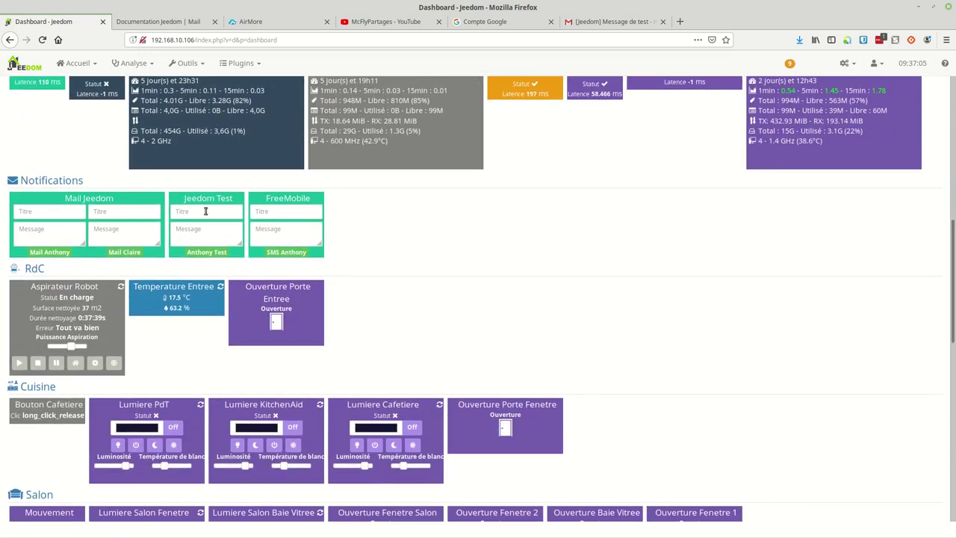
pyautogui.write('titre')
pyautogui.click(202, 232)
pyautogui.write('mon messages')
pyautogui.click(207, 254)
# Open the newly received 'titre' email in Gmail, then return to the Jeedom dashboard.
pyautogui.click(609, 22)
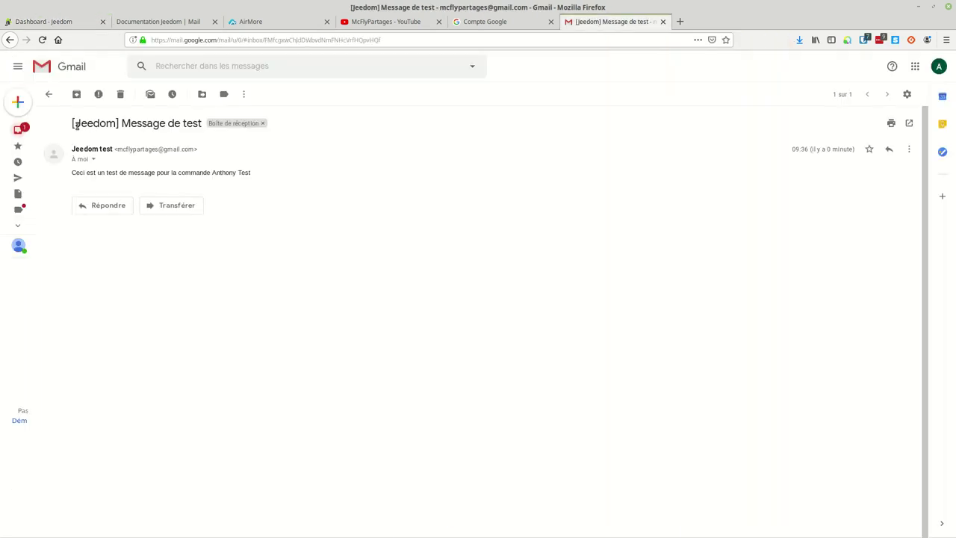
pyautogui.click(26, 130)
pyautogui.click(187, 147)
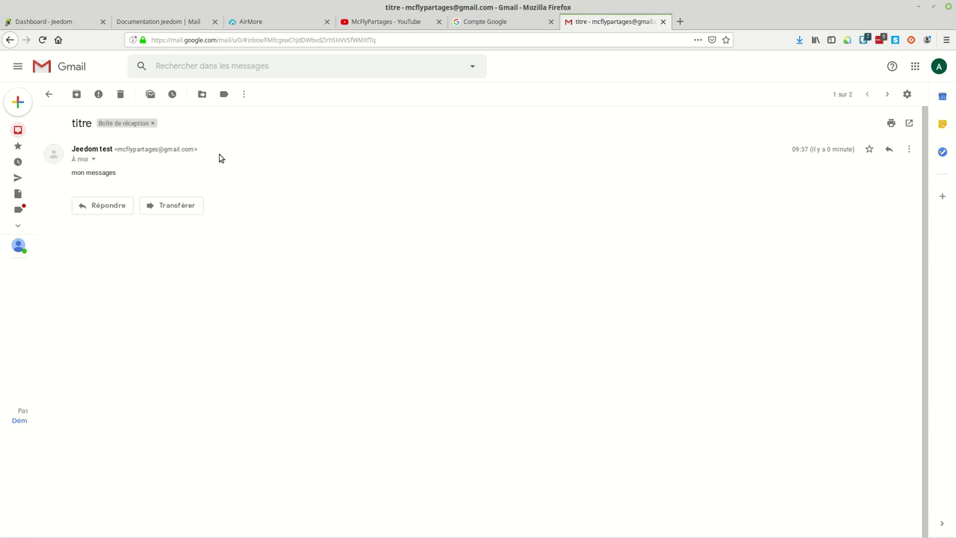
pyautogui.click(54, 23)
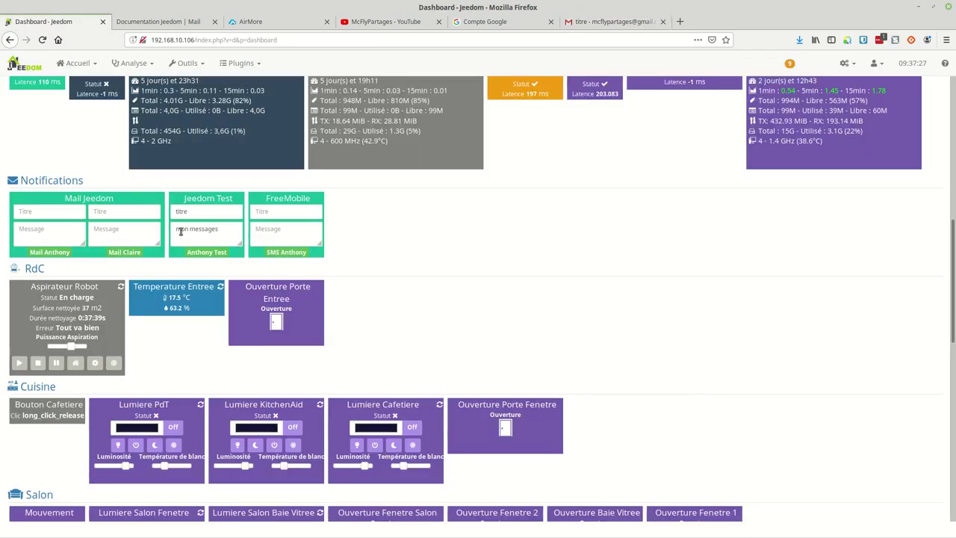